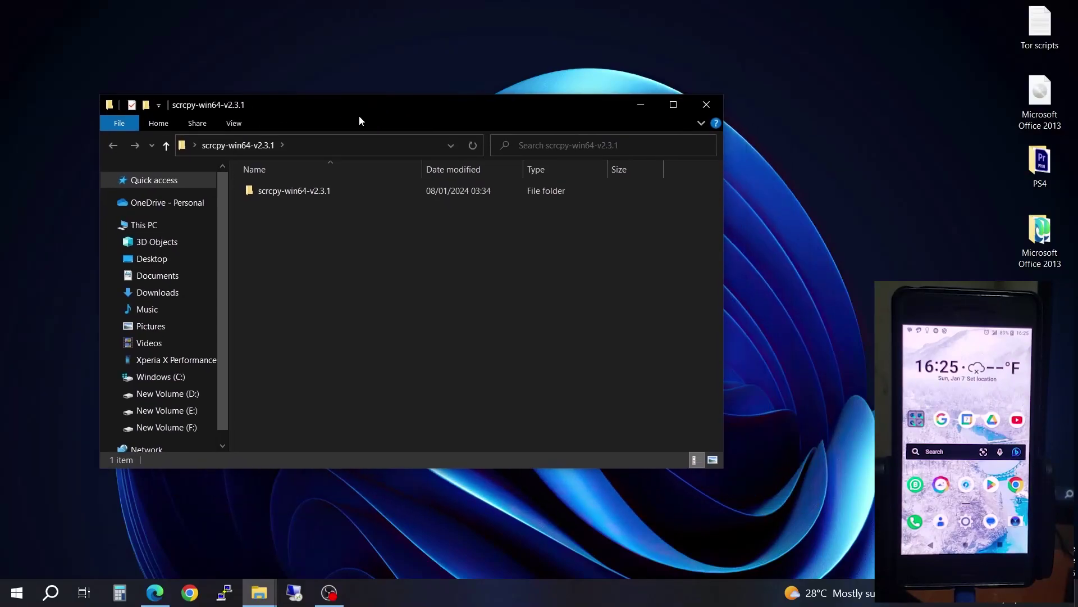
# Step: Open the inner scrcpy-win64-v2.3.1 folder and run scrcpy.exe to mirror the phone
pyautogui.doubleClick(314, 192)
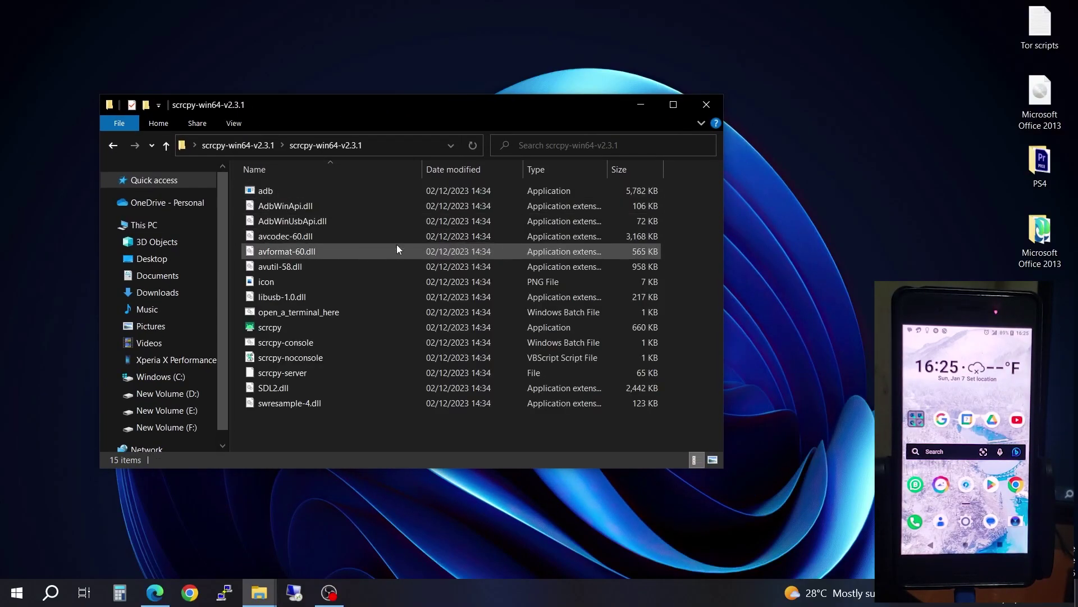
pyautogui.doubleClick(277, 328)
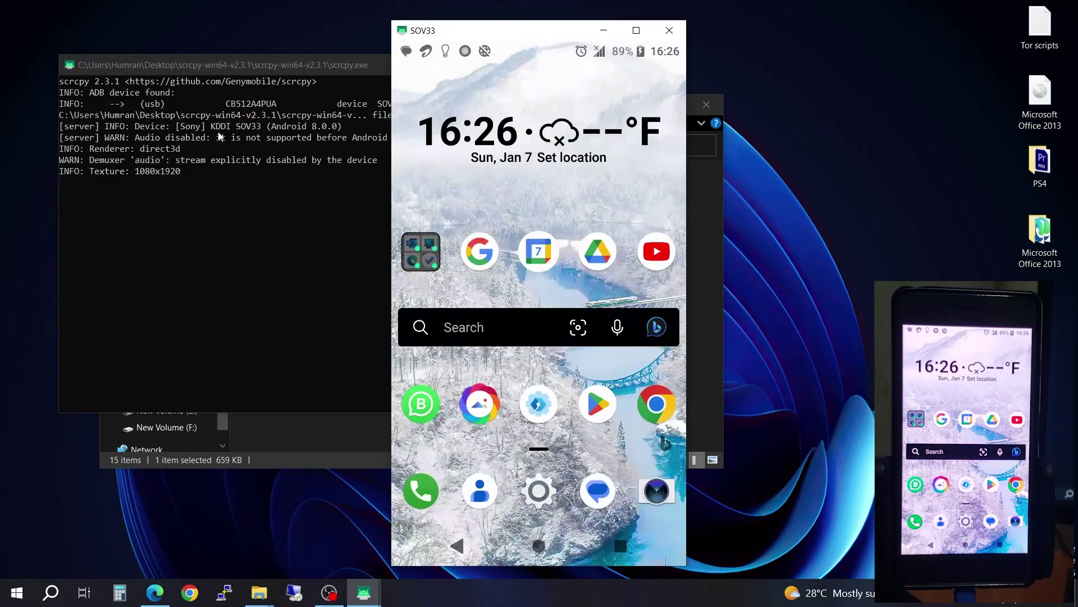
# Step: Open the phone's app drawer, scroll through its apps, then open WhatsApp Business
pyautogui.moveTo(540, 320); pyautogui.dragTo(571, 242)
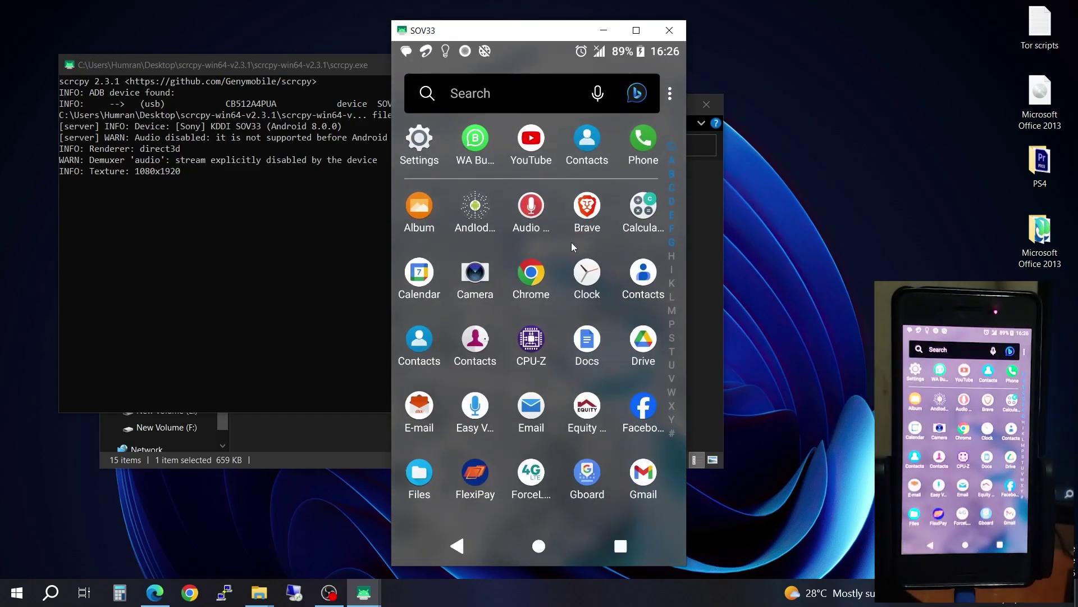
pyautogui.scroll(-10, 573, 338)
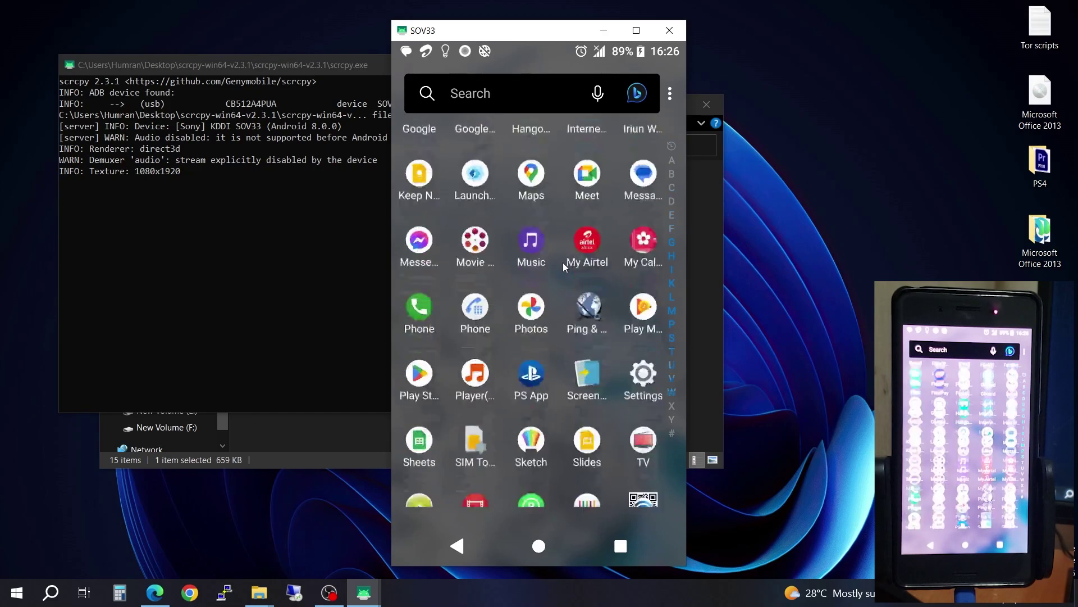
pyautogui.scroll(9, 557, 403)
pyautogui.scroll(5, 559, 473)
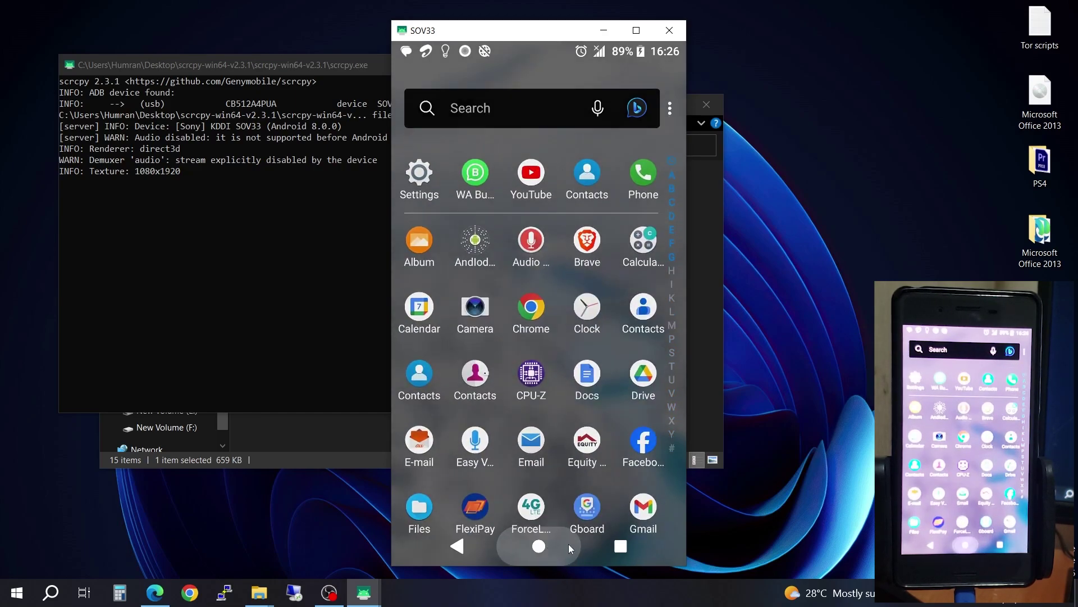
pyautogui.click(423, 418)
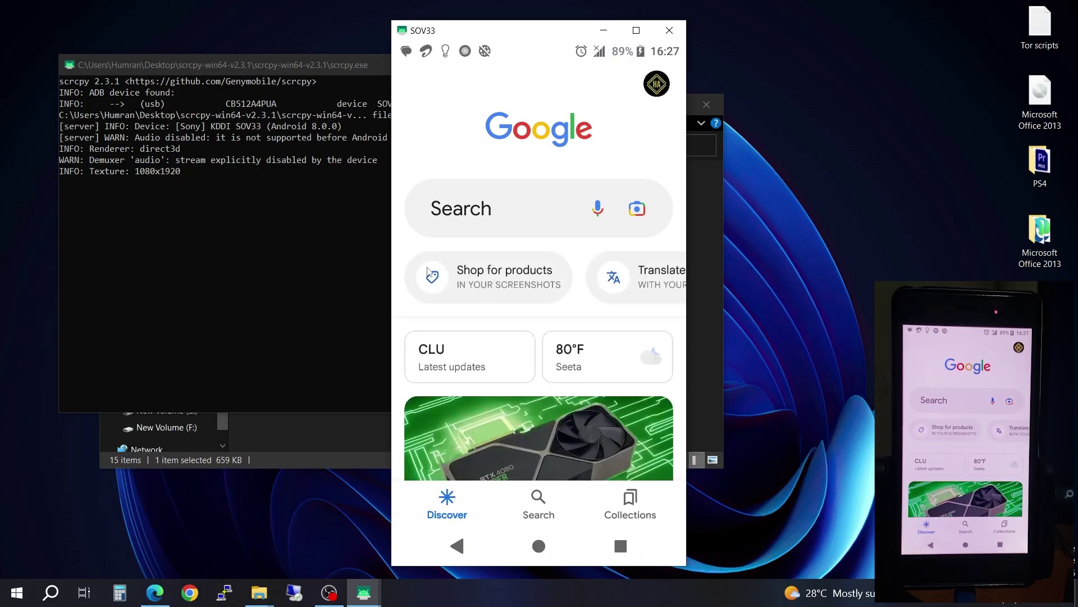
# Step: Type 'yuyuyygyyewwawererseaweAER' into the phone's Google search bar, then erase it
pyautogui.click(525, 209)
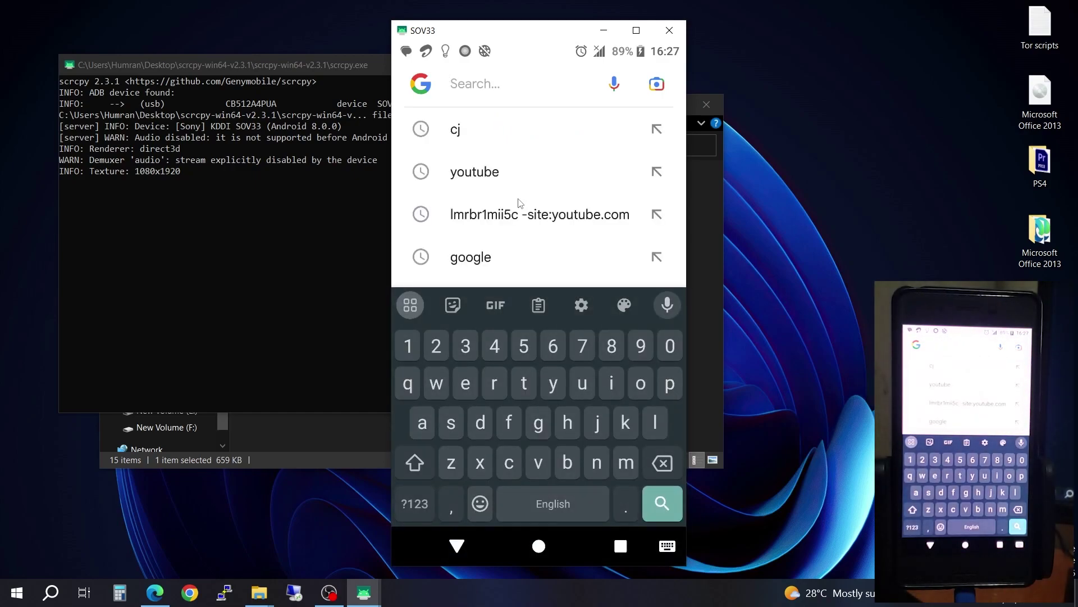
pyautogui.write('yuyuyygyyewwawererse')
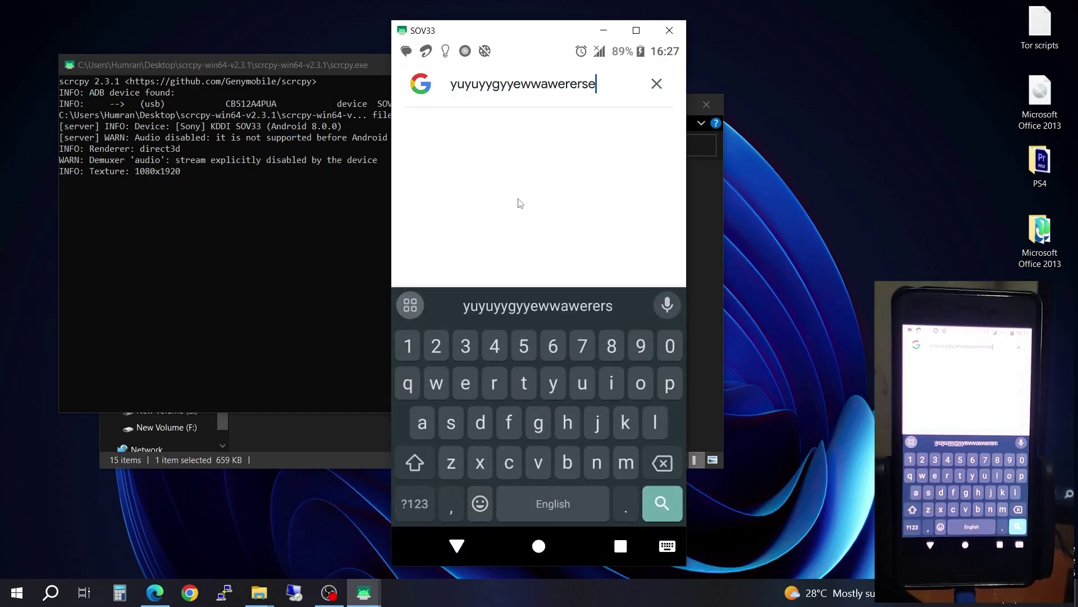
pyautogui.write('aweAER')
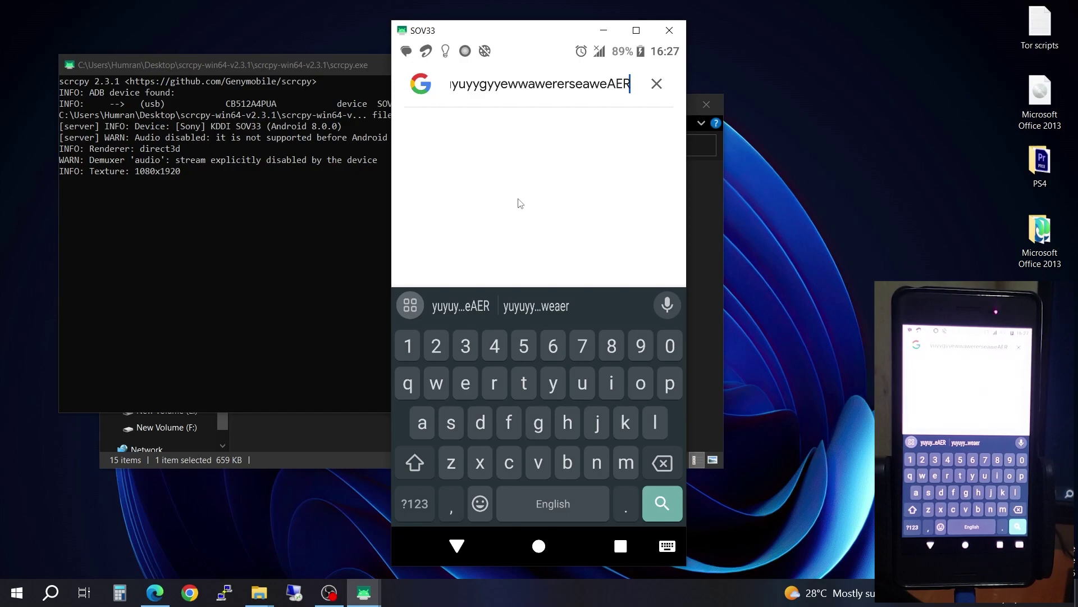
pyautogui.press('BackSpace')
pyautogui.press('BackSpace')
pyautogui.press('BackSpace')
pyautogui.press('BackSpace')
pyautogui.press('BackSpace')
pyautogui.press('BackSpace')
pyautogui.press('BackSpace')
pyautogui.press('BackSpace')
pyautogui.press('BackSpace')
pyautogui.press('BackSpace')
pyautogui.press('BackSpace')
pyautogui.press('BackSpace')
pyautogui.press('BackSpace')
pyautogui.press('BackSpace')
pyautogui.press('BackSpace')
pyautogui.press('BackSpace')
pyautogui.press('BackSpace')
pyautogui.press('BackSpace')
pyautogui.press('BackSpace')
pyautogui.press('BackSpace')
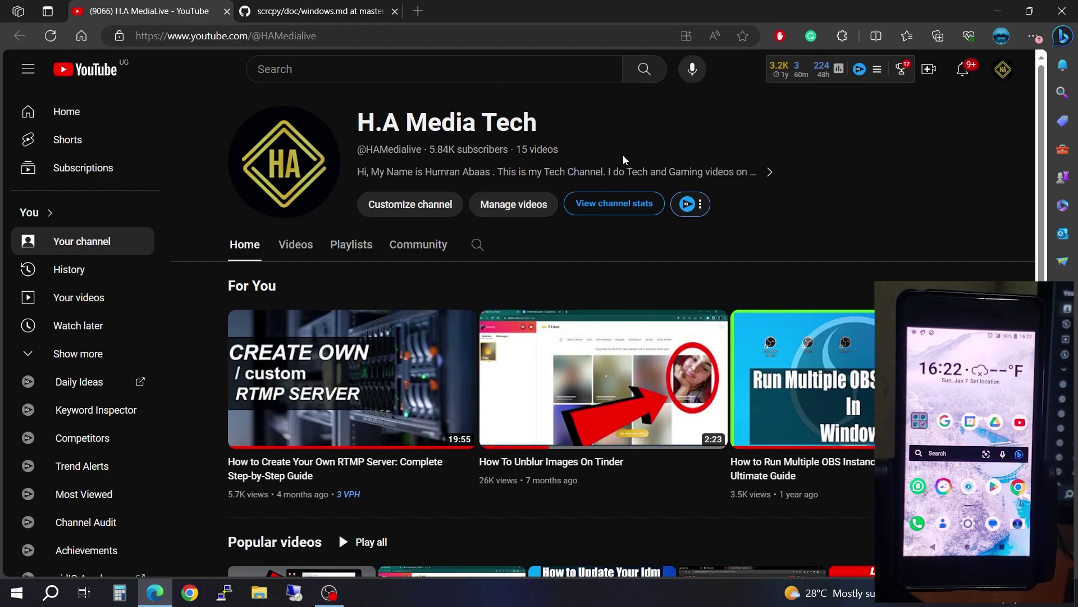
# Step: Download scrcpy-win64-v2.3.1.zip from the windows.md page and open its download folder
pyautogui.click(362, 16)
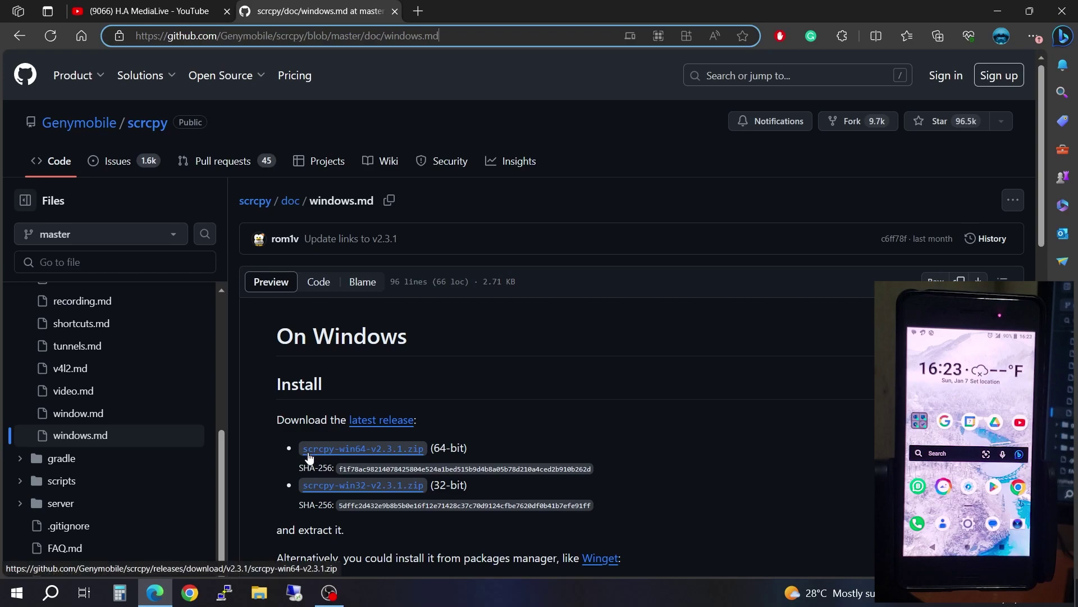
pyautogui.click(340, 454)
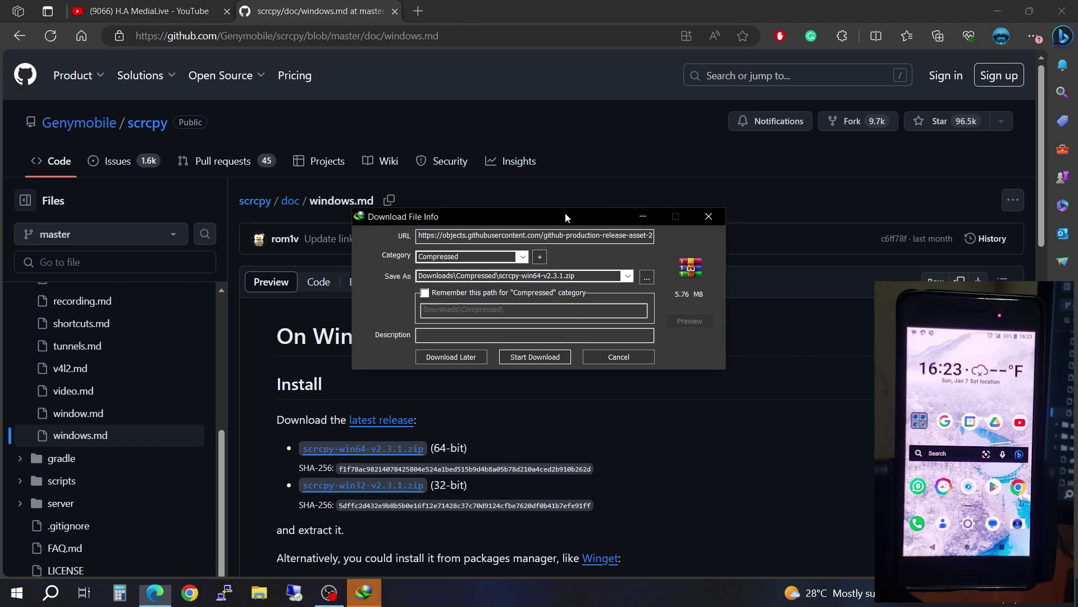
pyautogui.moveTo(565, 213); pyautogui.dragTo(494, 187)
pyautogui.click(463, 330)
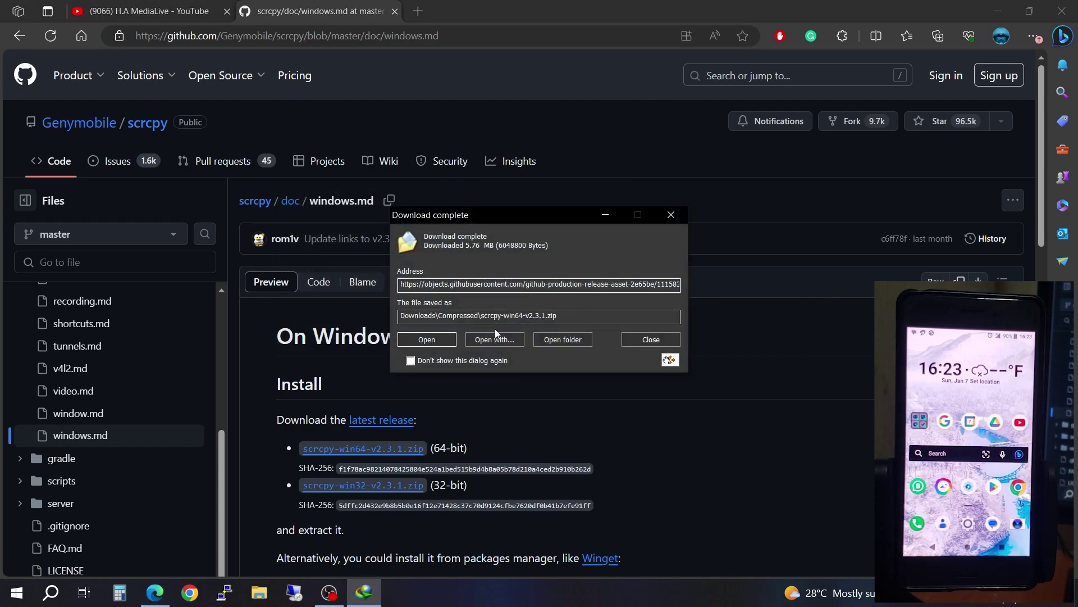
pyautogui.click(574, 342)
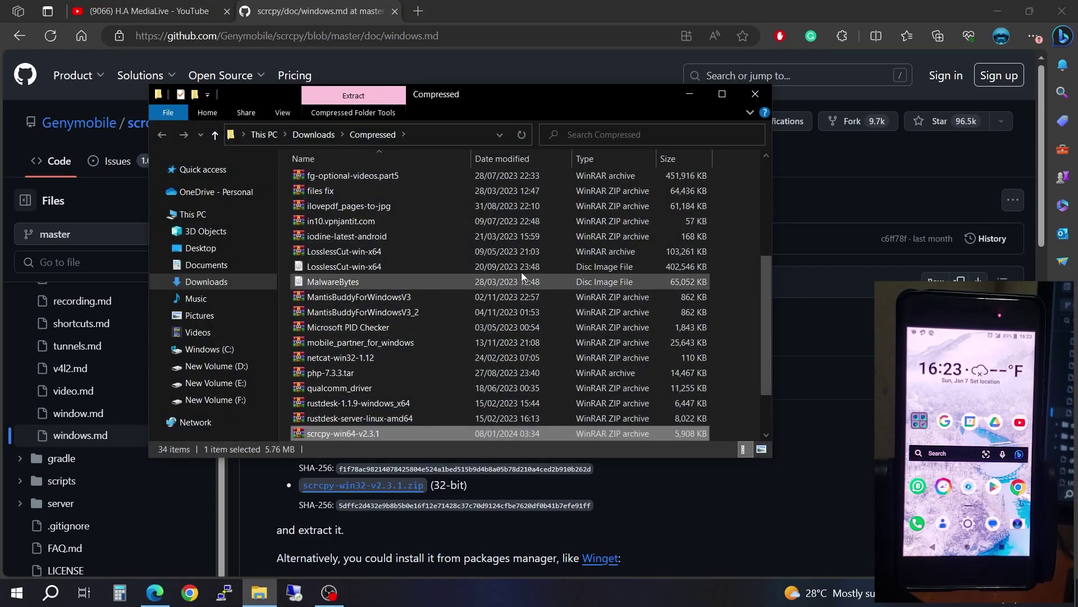
# Step: Extract the zip into a scrcpy-win64-v2.3.1 folder
pyautogui.rightClick(373, 431)
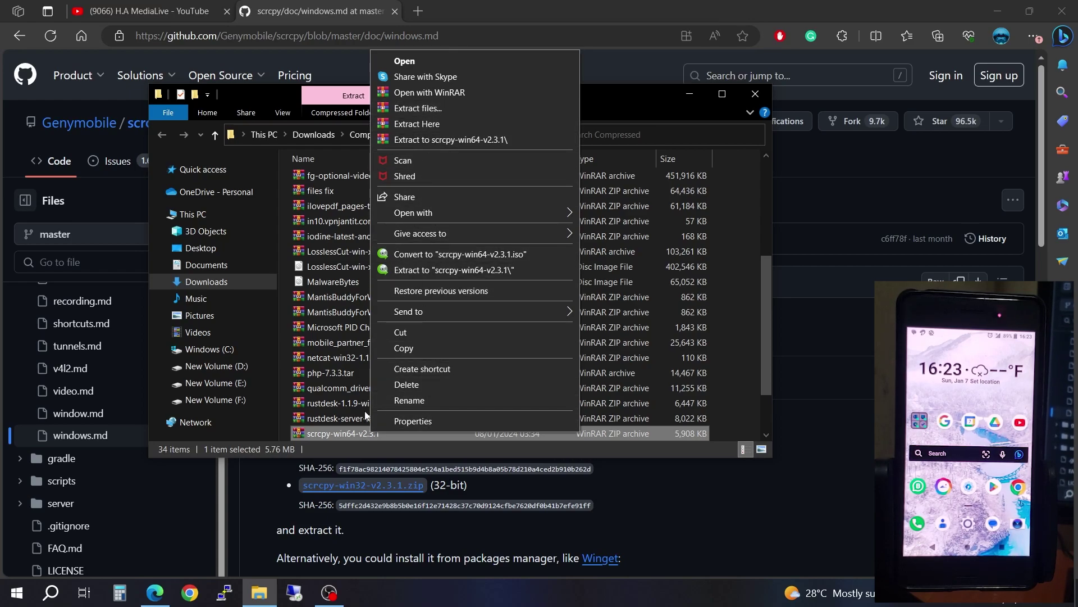
pyautogui.click(441, 139)
pyautogui.scroll(-2, 538, 318)
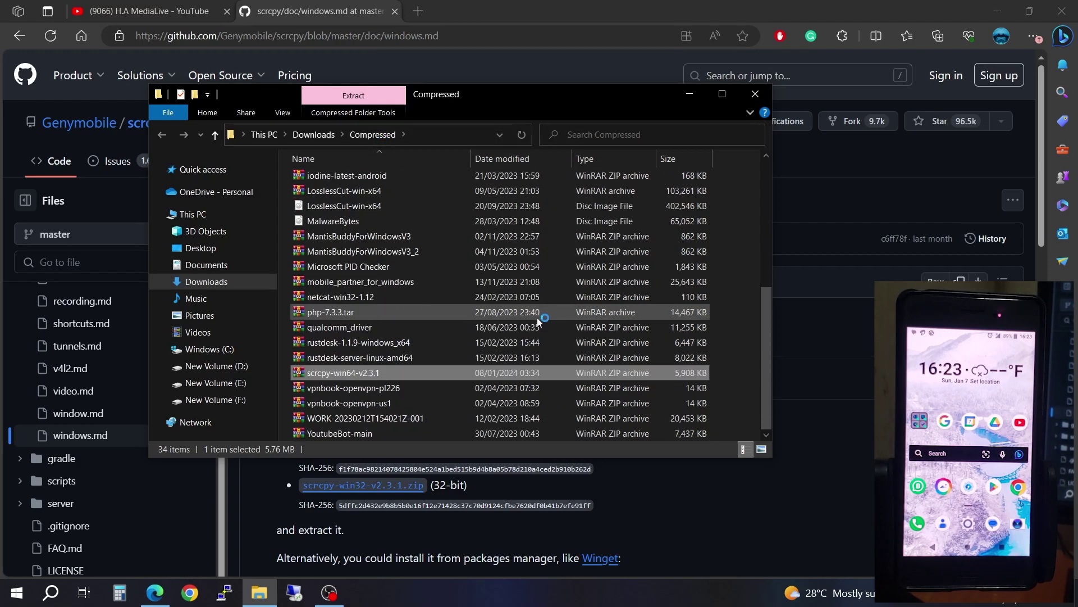
pyautogui.moveTo(764, 404); pyautogui.dragTo(736, 250)
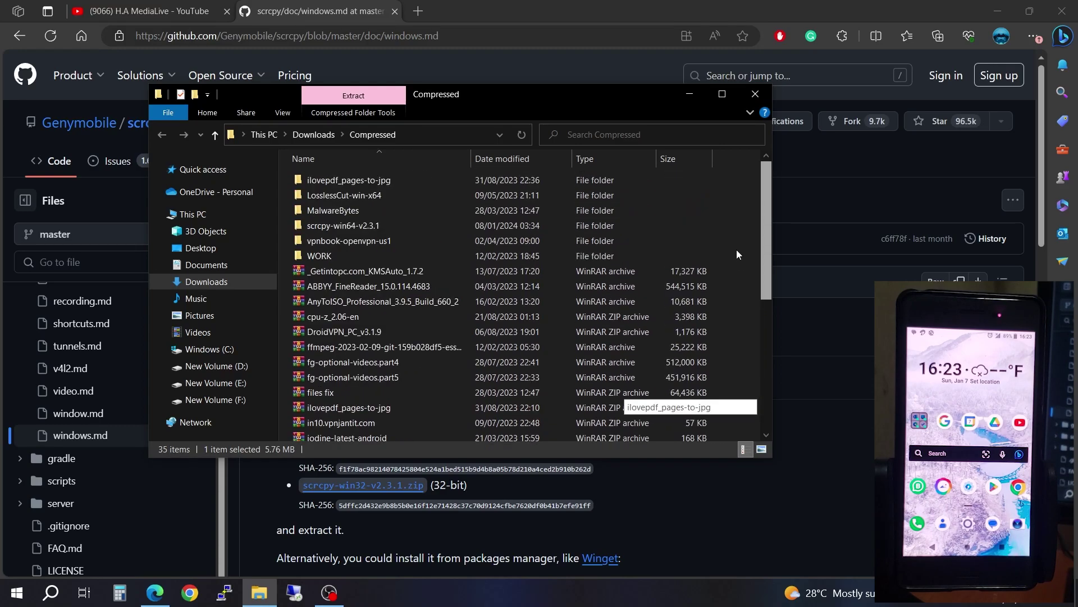
# Step: Copy the extracted scrcpy-win64-v2.3.1 folder and minimize Explorer
pyautogui.click(359, 225)
pyautogui.rightClick(319, 228)
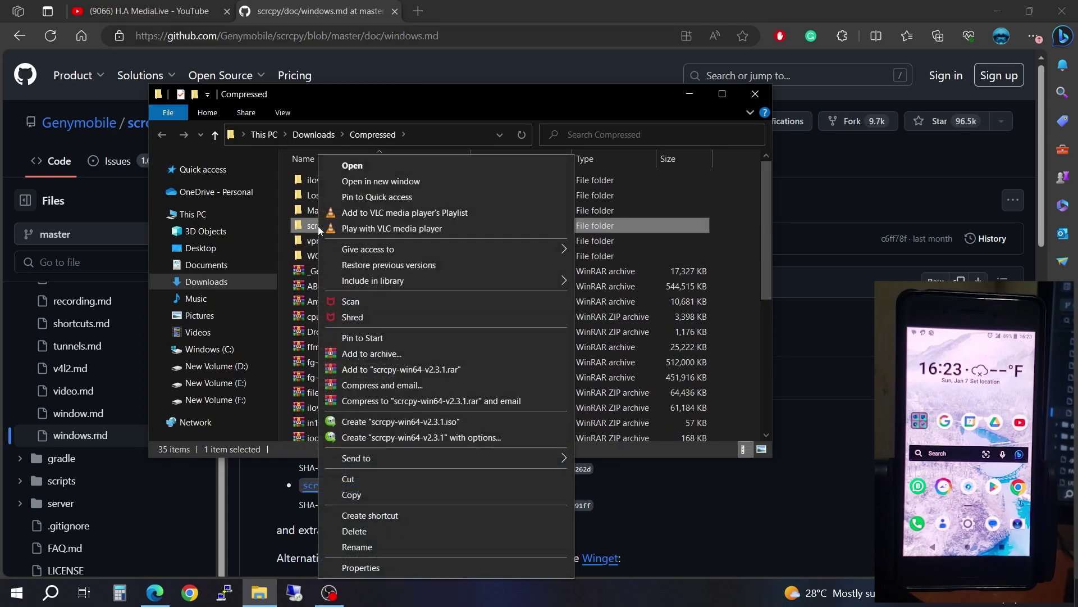
pyautogui.click(386, 492)
pyautogui.click(688, 94)
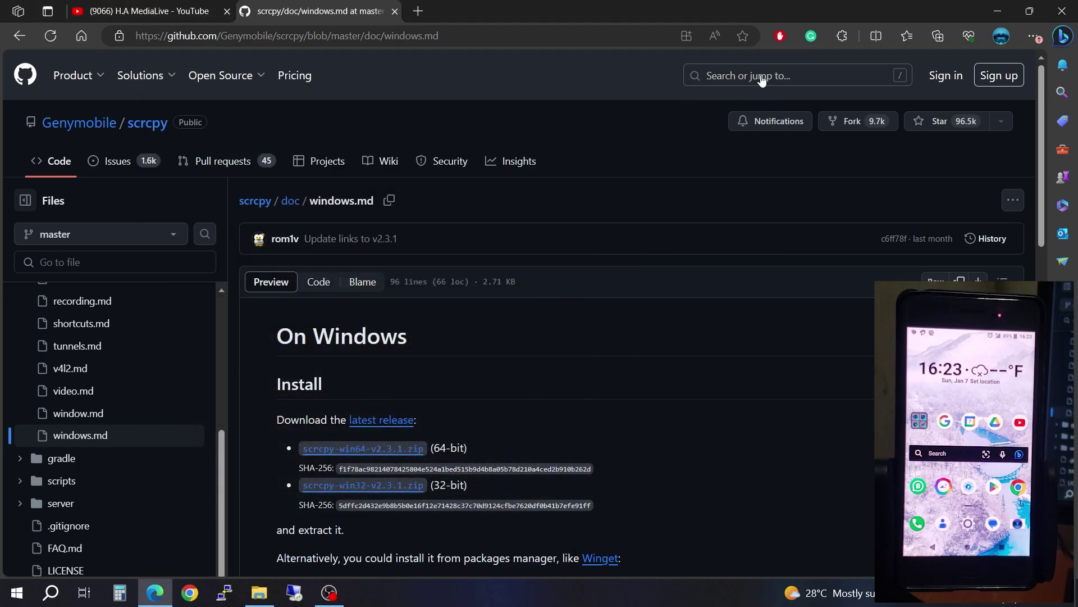
# Step: Paste the copied scrcpy-win64-v2.3.1 folder onto the Windows desktop
pyautogui.click(998, 11)
pyautogui.rightClick(362, 142)
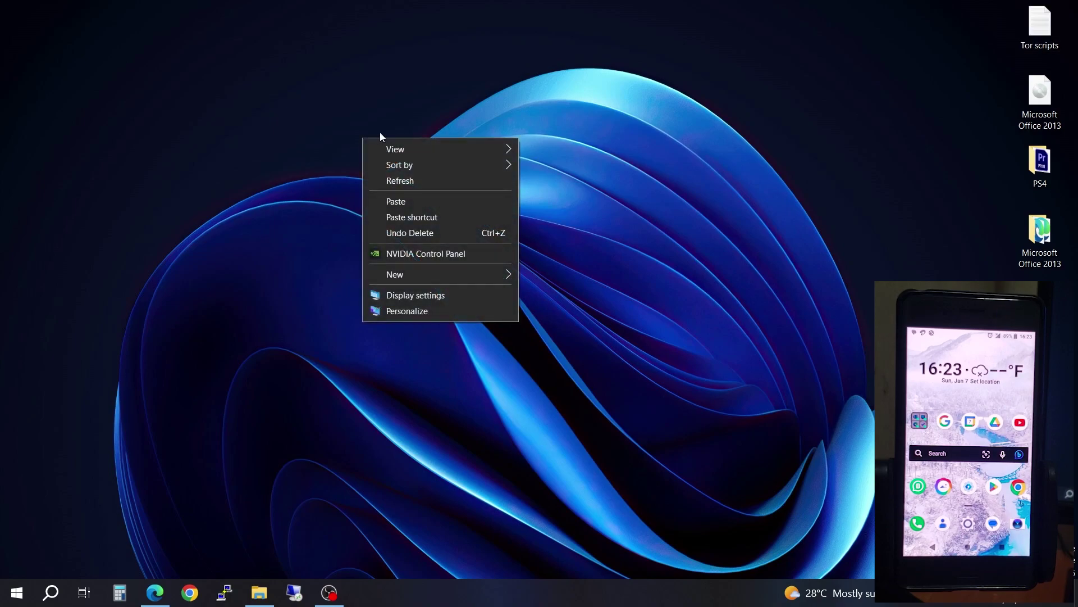
pyautogui.click(429, 201)
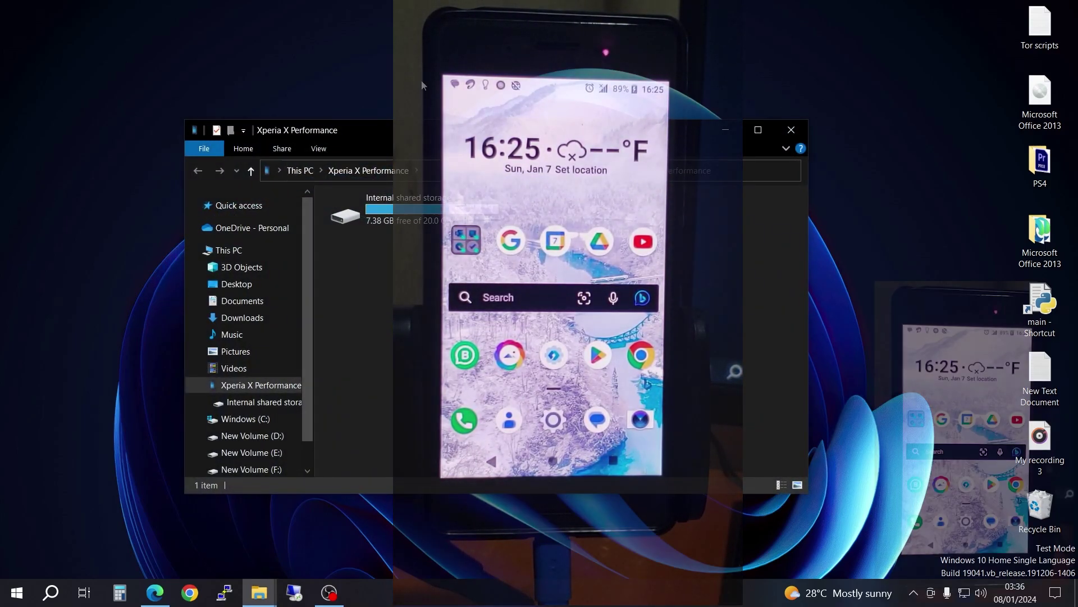
# Step: Close the phone's storage window and refresh the desktop
pyautogui.click(792, 129)
pyautogui.rightClick(588, 106)
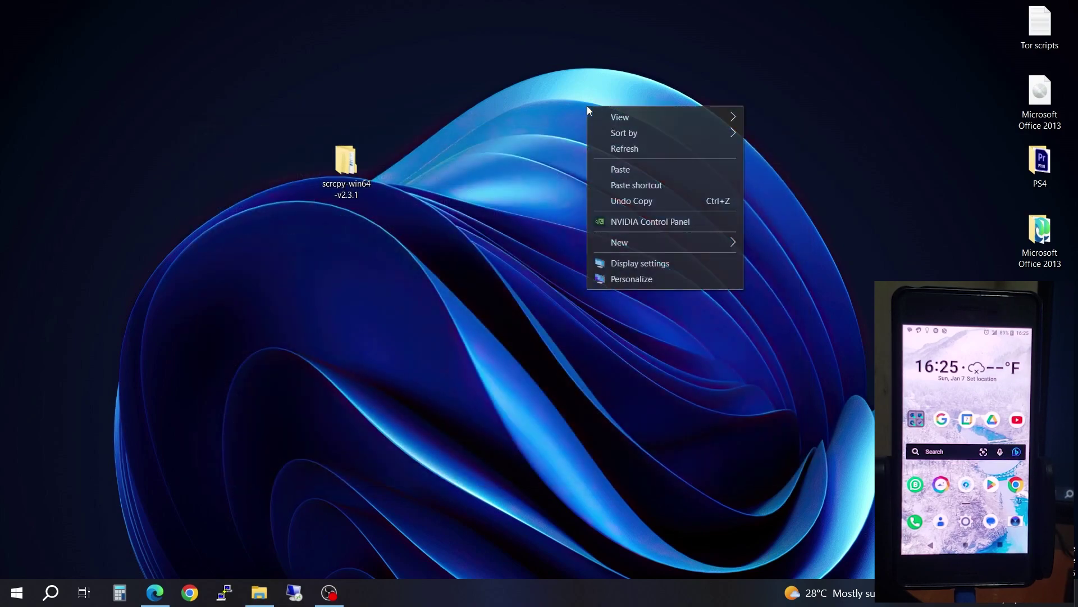
pyautogui.click(647, 149)
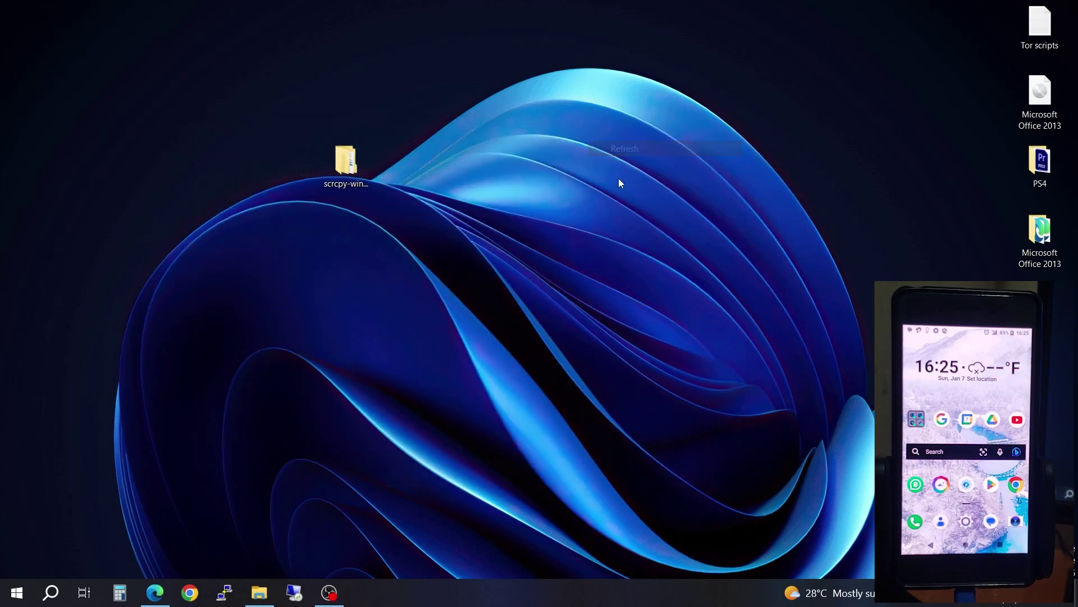
# Step: Open the desktop scrcpy-win64-v2.3.1 folder and its inner folder, then start scrcpy
pyautogui.doubleClick(350, 173)
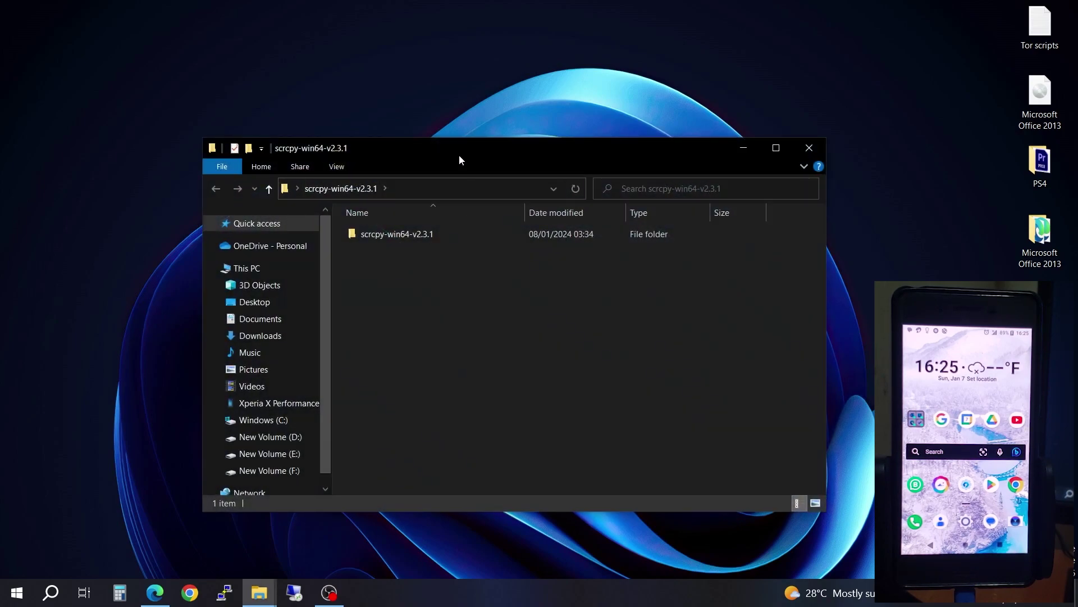
pyautogui.moveTo(459, 156); pyautogui.dragTo(357, 113)
pyautogui.doubleClick(315, 191)
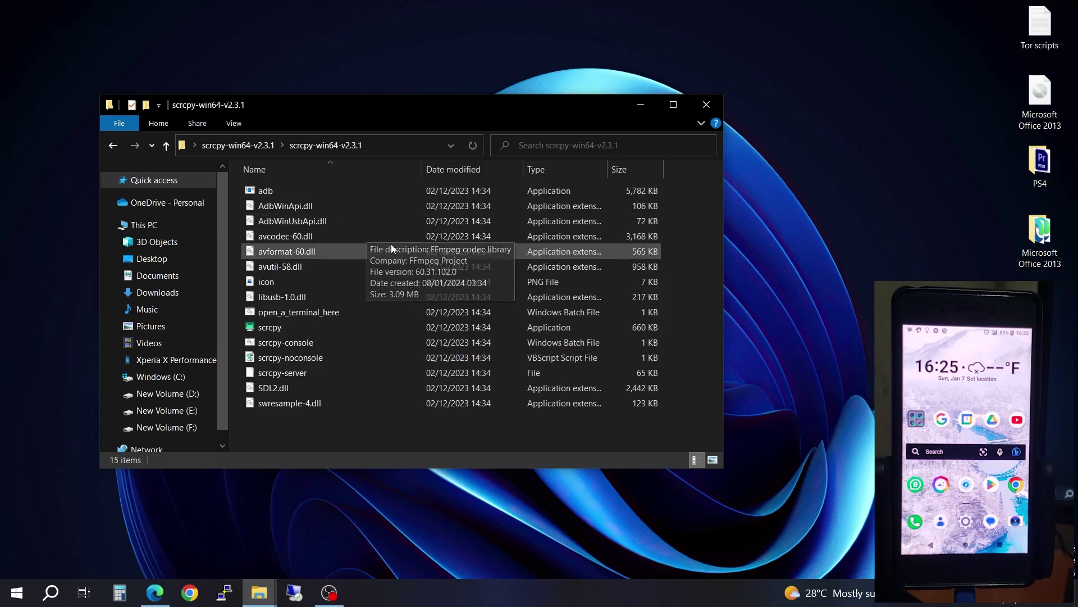
pyautogui.click(278, 328)
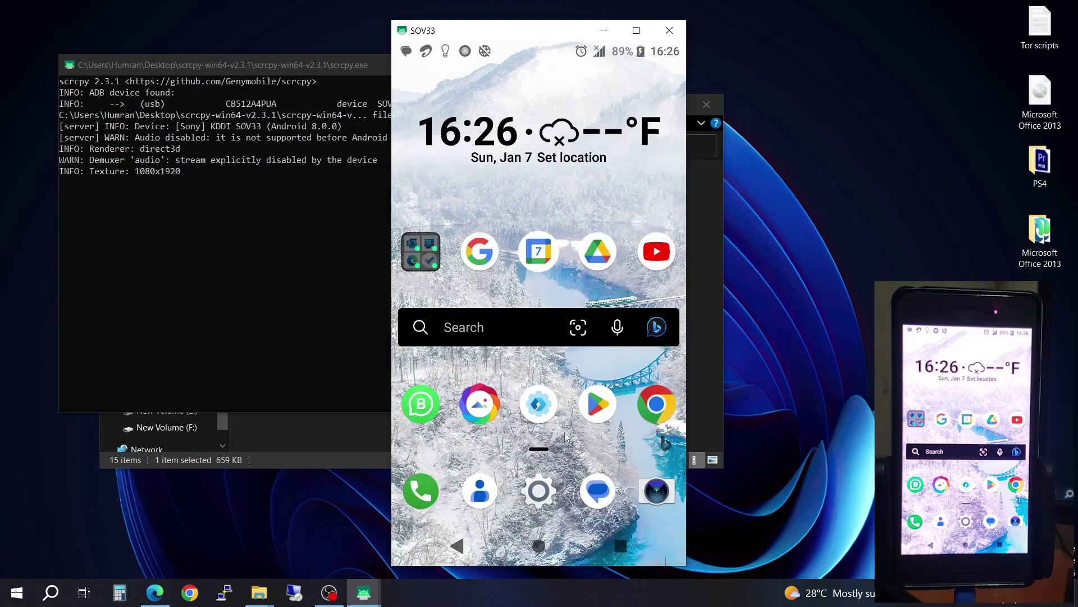
# Step: Open the phone's app drawer, scroll it, then close it back to the home screen
pyautogui.moveTo(537, 285); pyautogui.dragTo(541, 241)
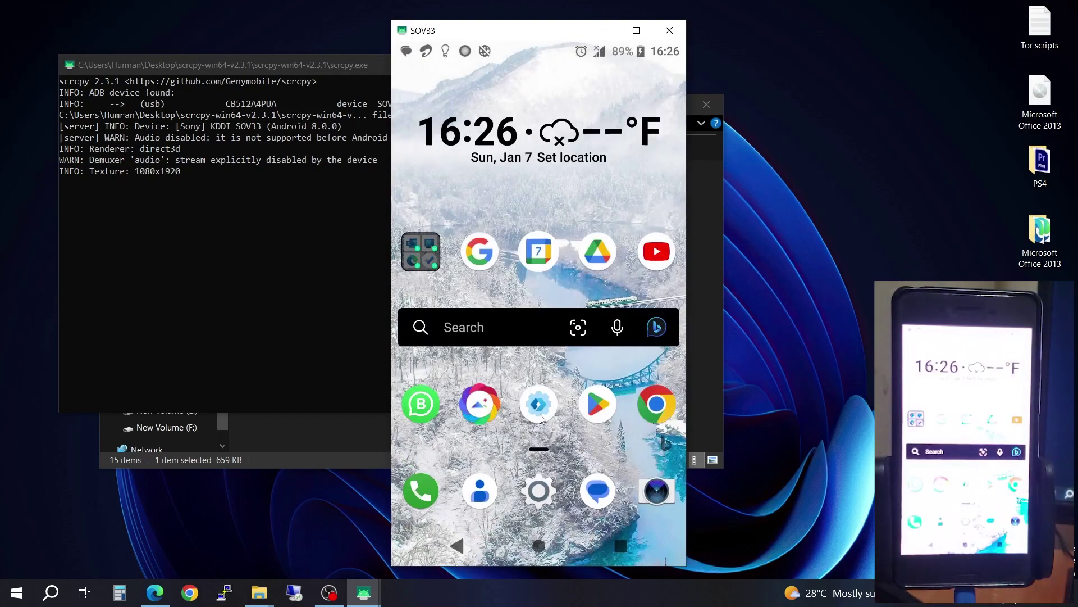
pyautogui.moveTo(558, 321); pyautogui.dragTo(545, 160)
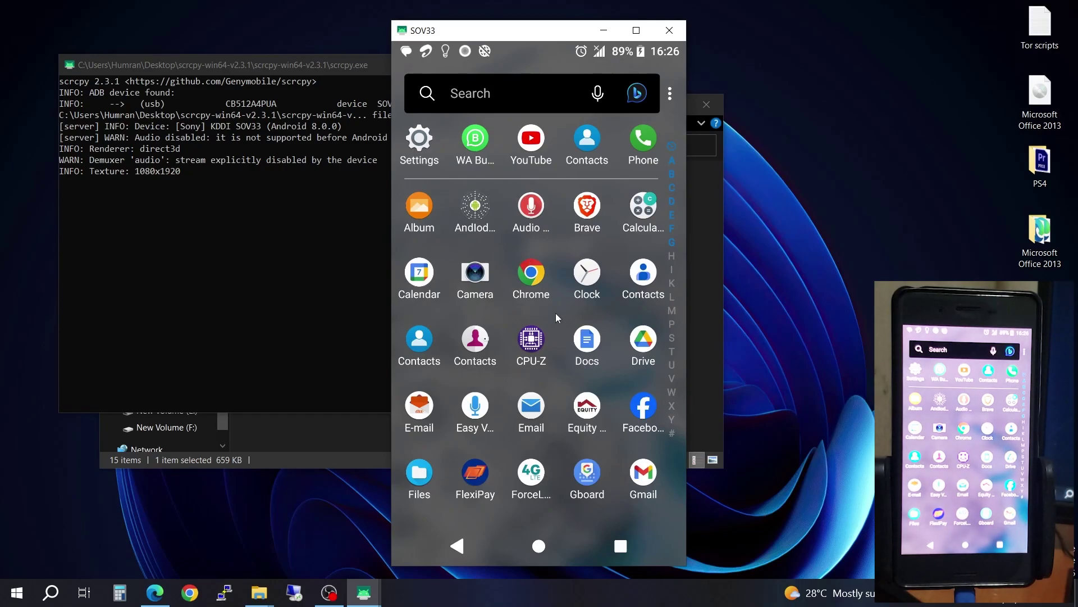
pyautogui.scroll(-3, 563, 326)
pyautogui.moveTo(561, 377); pyautogui.dragTo(564, 260)
pyautogui.moveTo(565, 407); pyautogui.dragTo(558, 564)
pyautogui.click(544, 549)
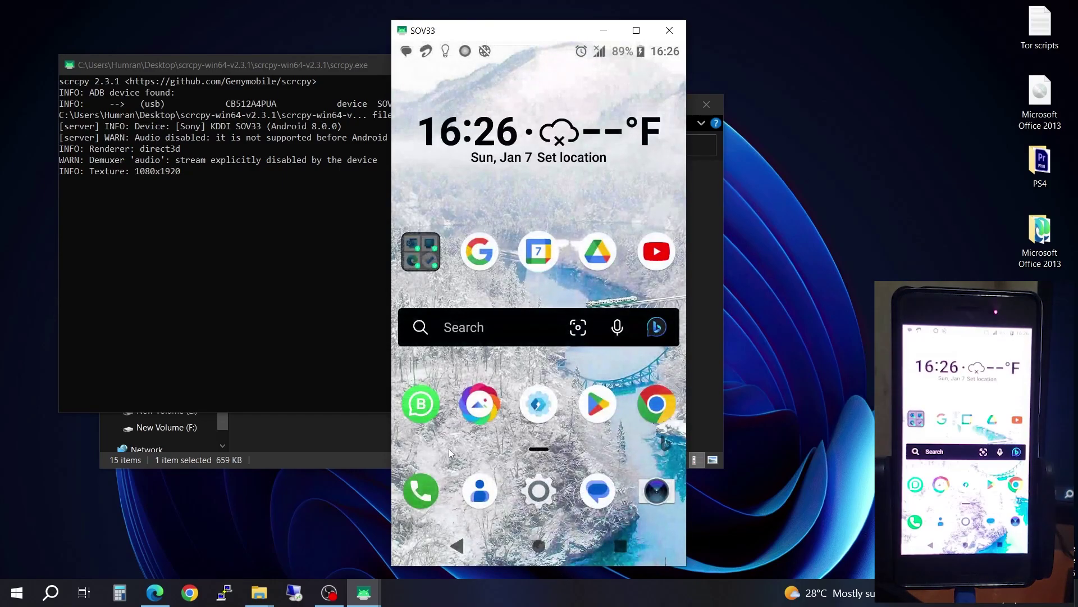
# Step: Open WhatsApp Business, return home, then open the Google app
pyautogui.click(423, 414)
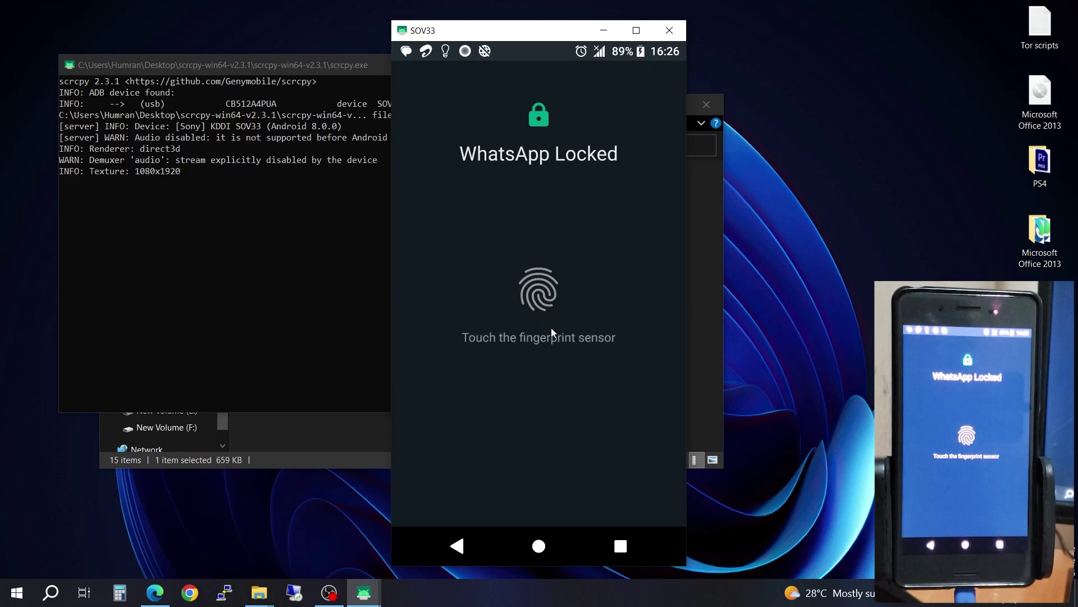
pyautogui.click(539, 547)
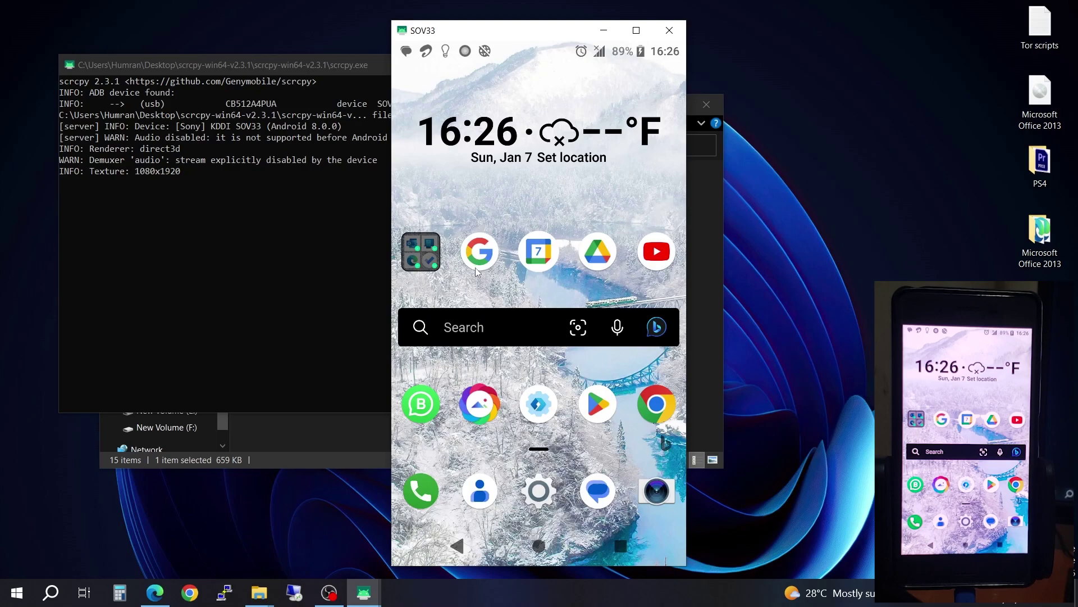
pyautogui.click(471, 311)
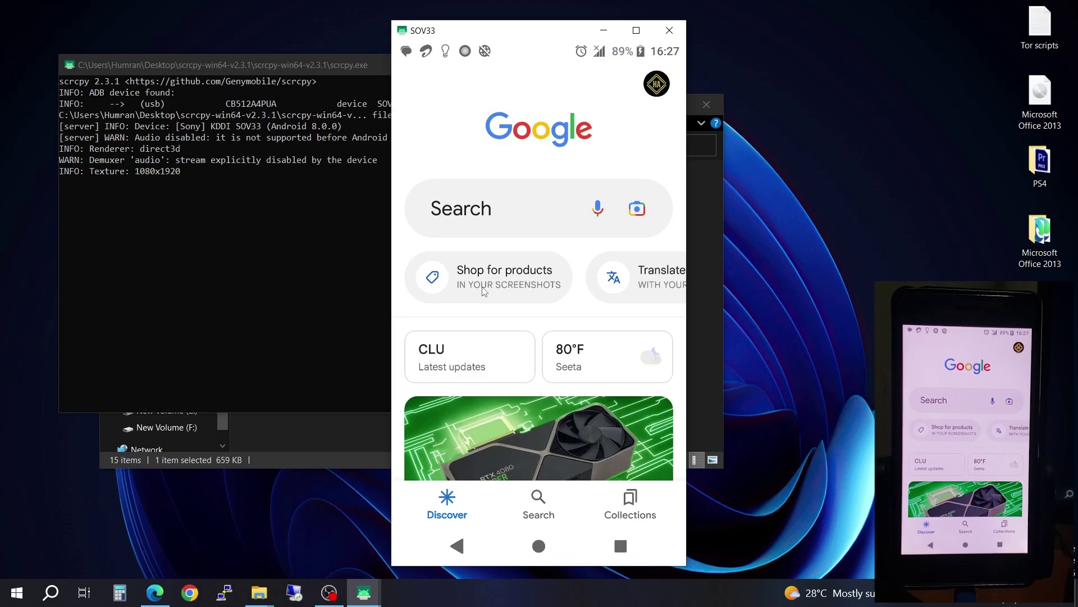
# Step: Type 'yuyuyygyyewwawererseaweAER' into Google search, erase it, and go back to the home screen
pyautogui.click(526, 208)
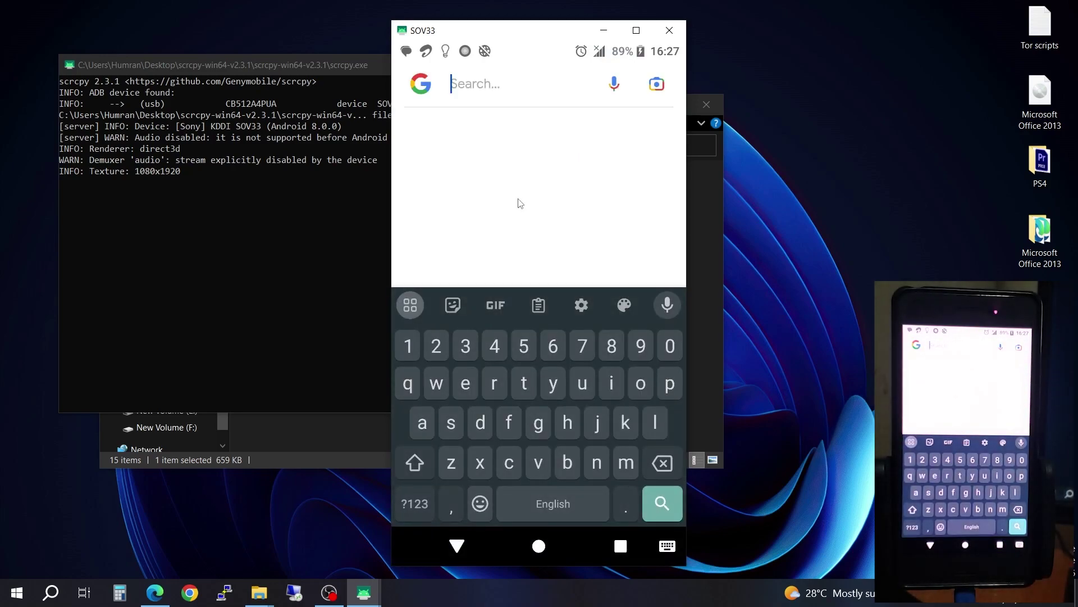
pyautogui.write('yuyuyygyyewwawer')
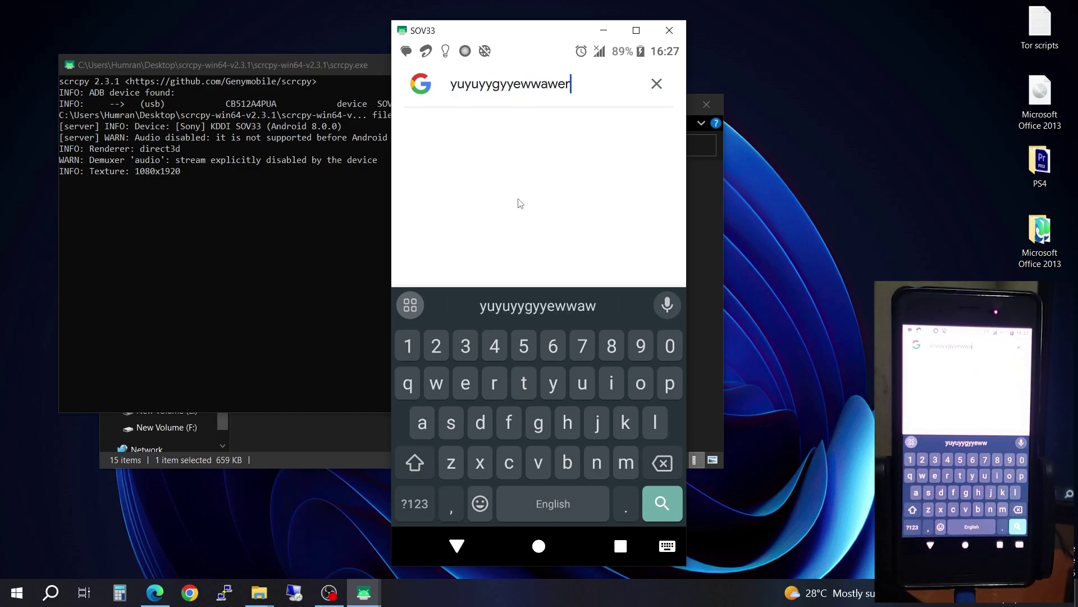
pyautogui.write('erseaweAER')
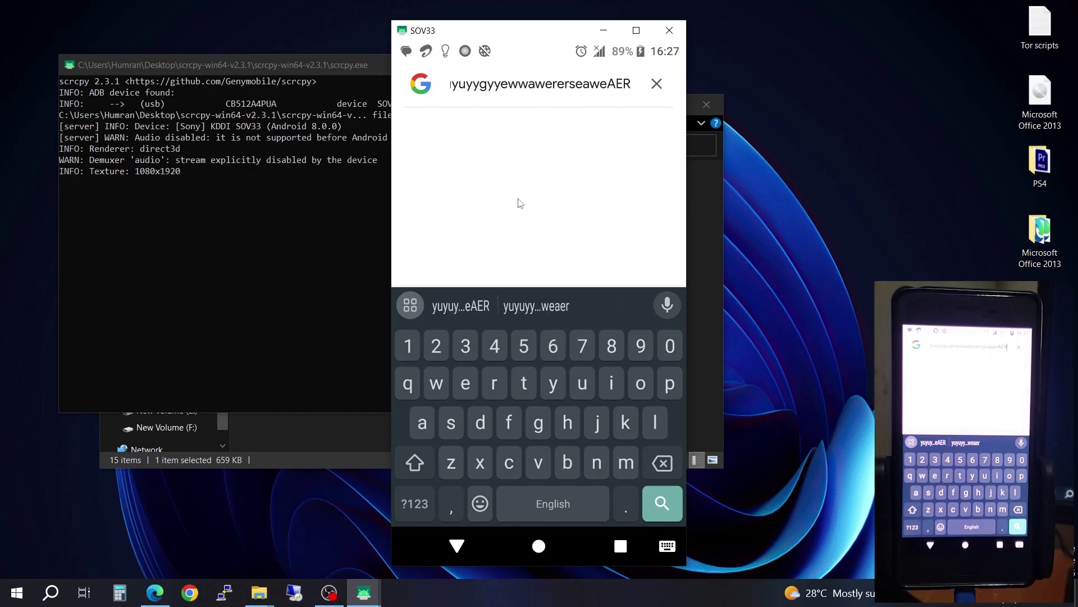
pyautogui.press('BackSpace')
pyautogui.press('BackSpace')
pyautogui.press('BackSpace')
pyautogui.press('BackSpace')
pyautogui.press('BackSpace')
pyautogui.press('BackSpace')
pyautogui.press('BackSpace')
pyautogui.press('BackSpace')
pyautogui.press('BackSpace')
pyautogui.press('BackSpace')
pyautogui.press('BackSpace')
pyautogui.press('BackSpace')
pyautogui.press('BackSpace')
pyautogui.press('BackSpace')
pyautogui.press('BackSpace')
pyautogui.press('BackSpace')
pyautogui.press('BackSpace')
pyautogui.press('BackSpace')
pyautogui.press('BackSpace')
pyautogui.press('BackSpace')
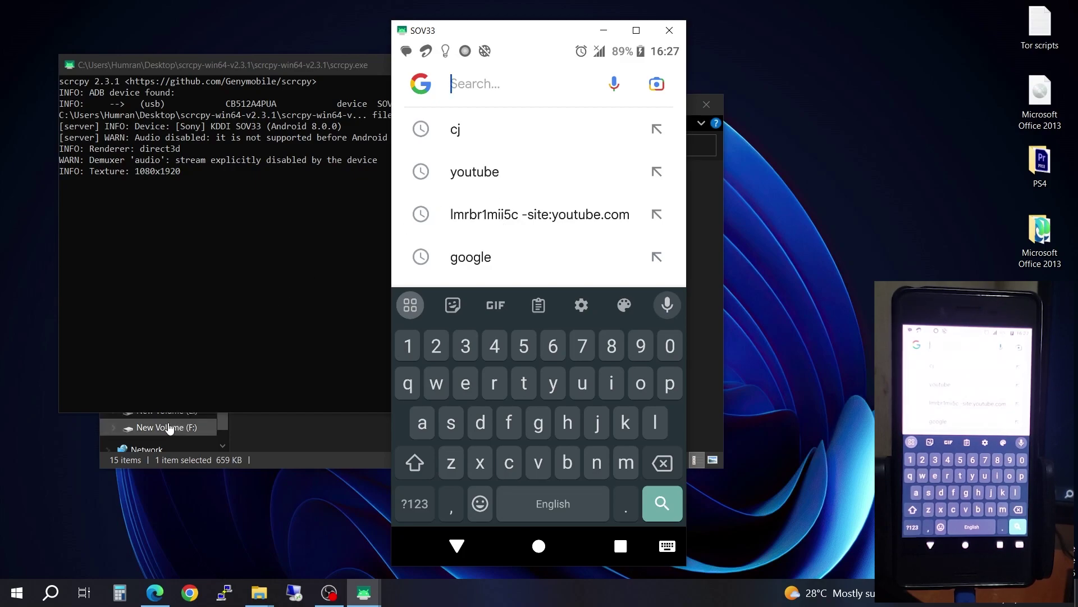
pyautogui.click(539, 546)
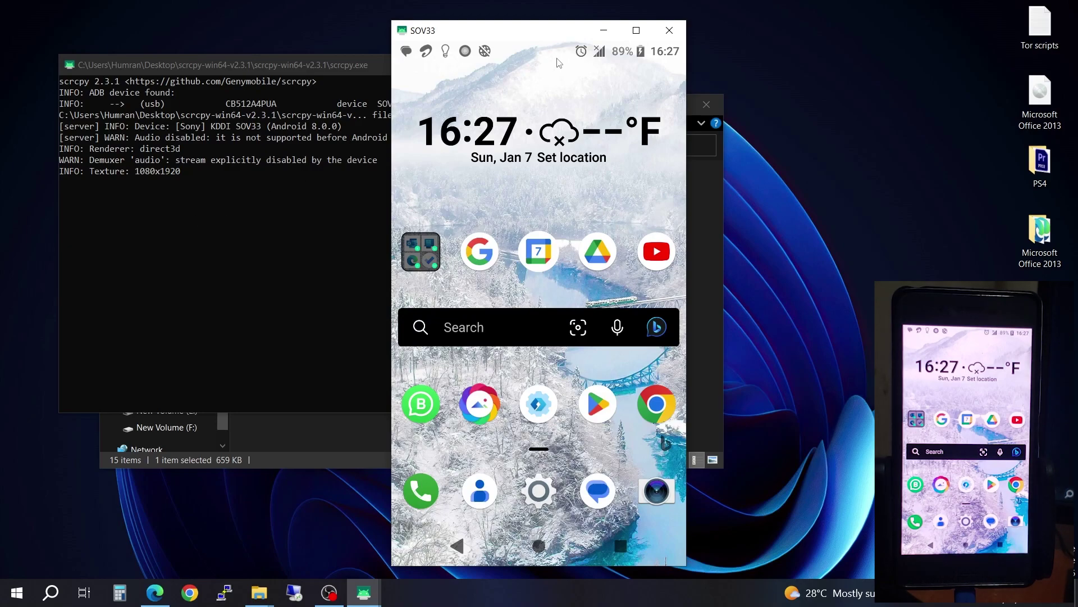
# Step: Lower the phone's brightness to minimum from the notification shade, then close the shade
pyautogui.moveTo(540, 54); pyautogui.dragTo(495, 264)
pyautogui.scroll(3, 497, 258)
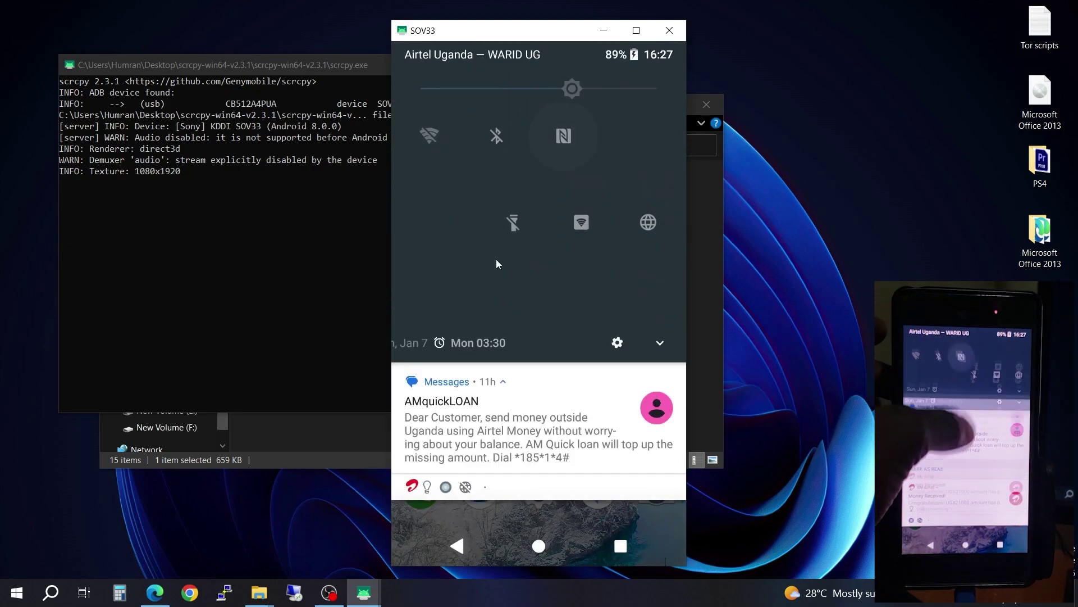
pyautogui.moveTo(550, 95); pyautogui.dragTo(418, 98)
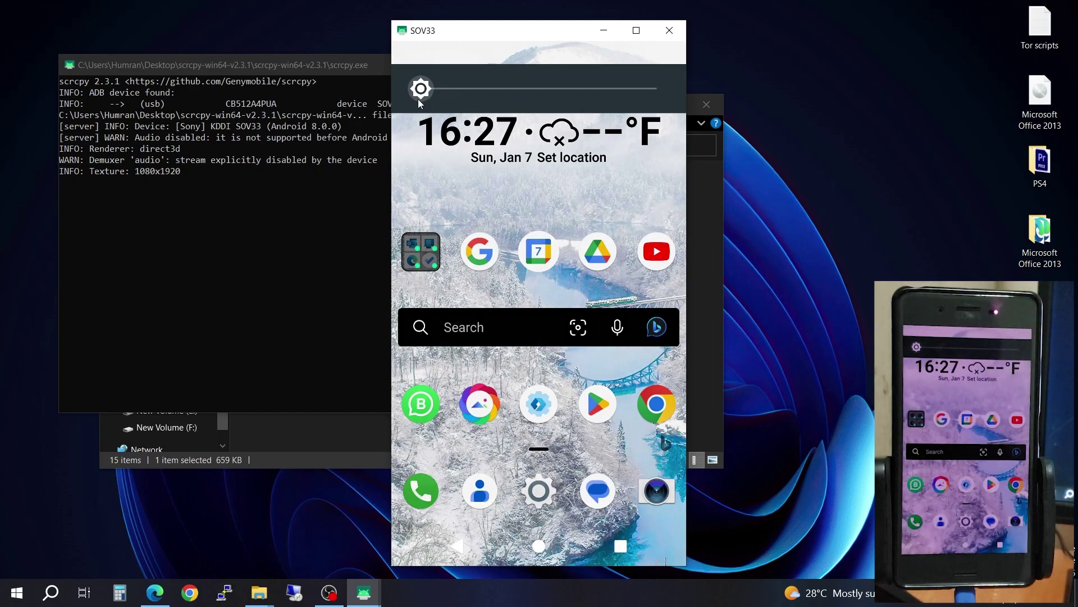
pyautogui.click(567, 511)
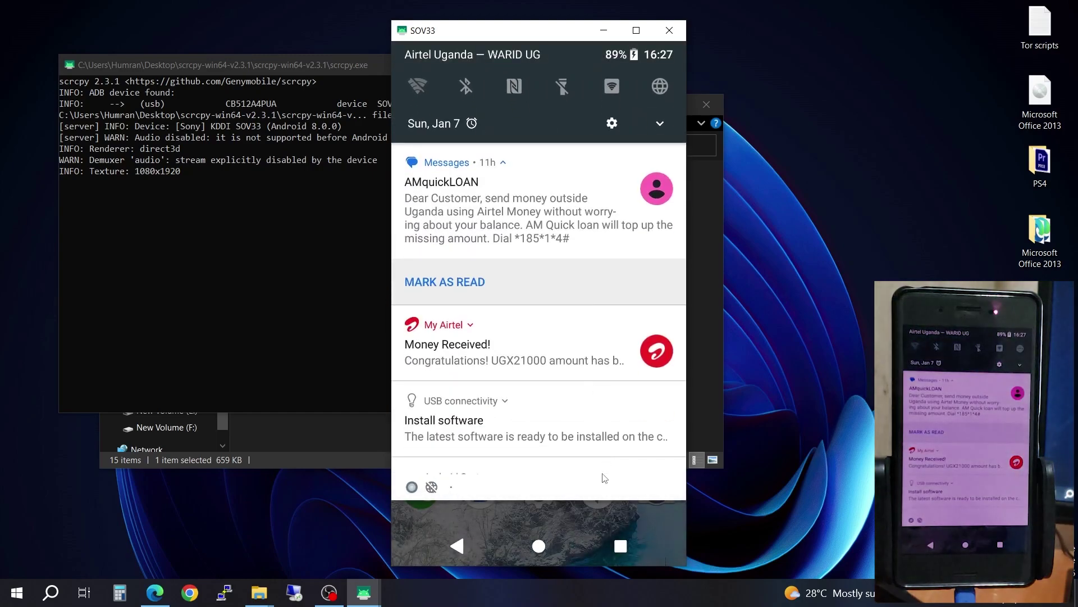
pyautogui.scroll(-3, 580, 458)
pyautogui.moveTo(580, 458); pyautogui.dragTo(556, 169)
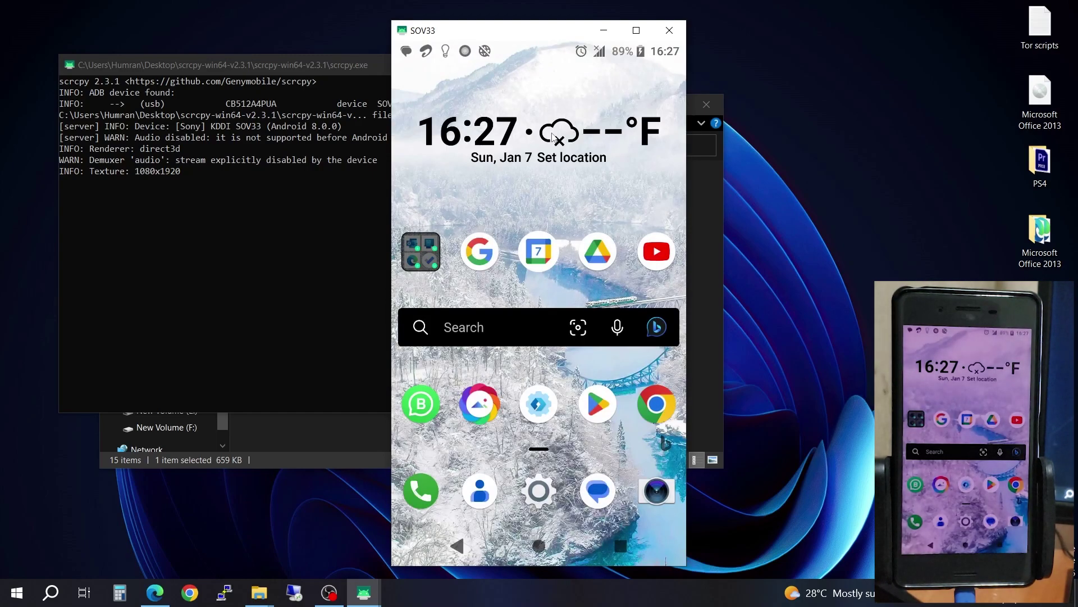